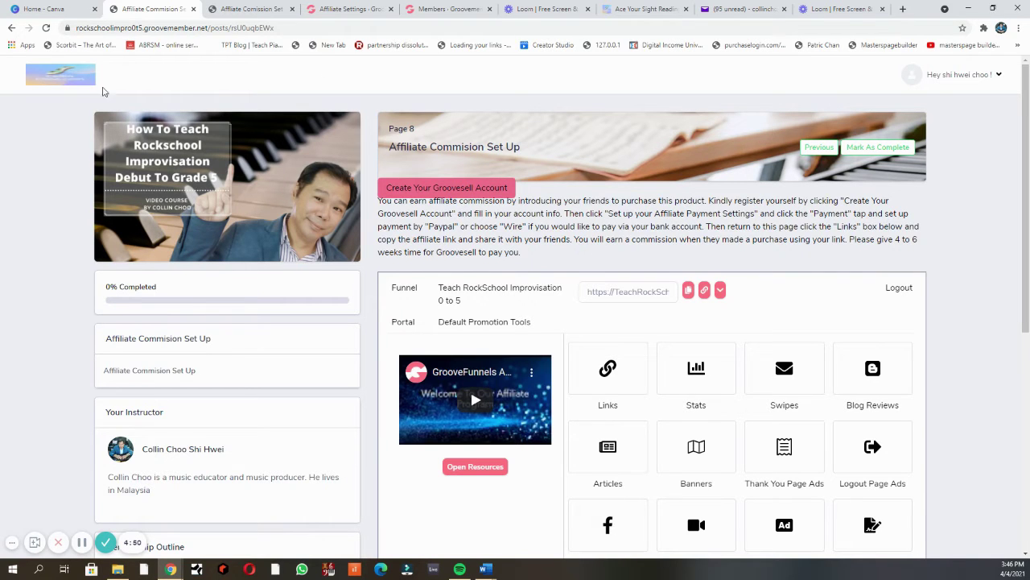
Step: Back in the Rockschool course, expand Page 8 to show its Affiliate Commision Set Up lesson
{"action": "left_click", "coordinate": [241, 8]}
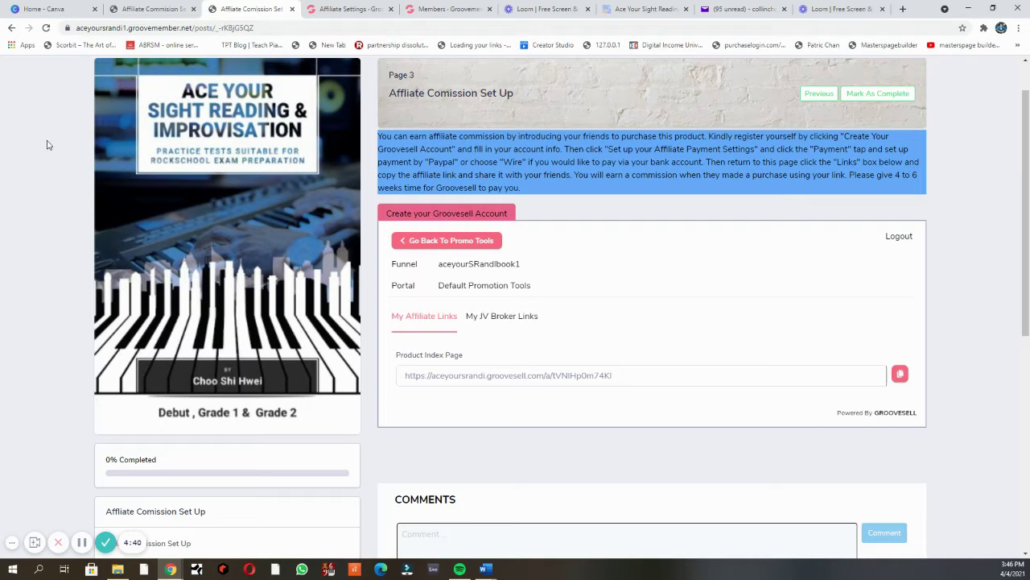
{"action": "left_click", "coordinate": [153, 9]}
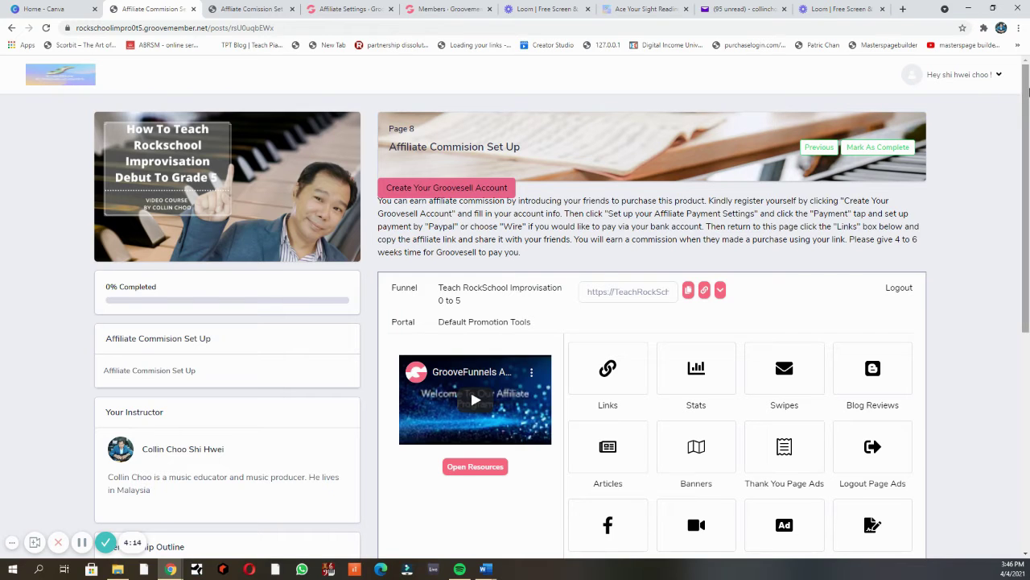
{"action": "left_click_drag", "start_coordinate": [1028, 93], "coordinate": [1027, 268]}
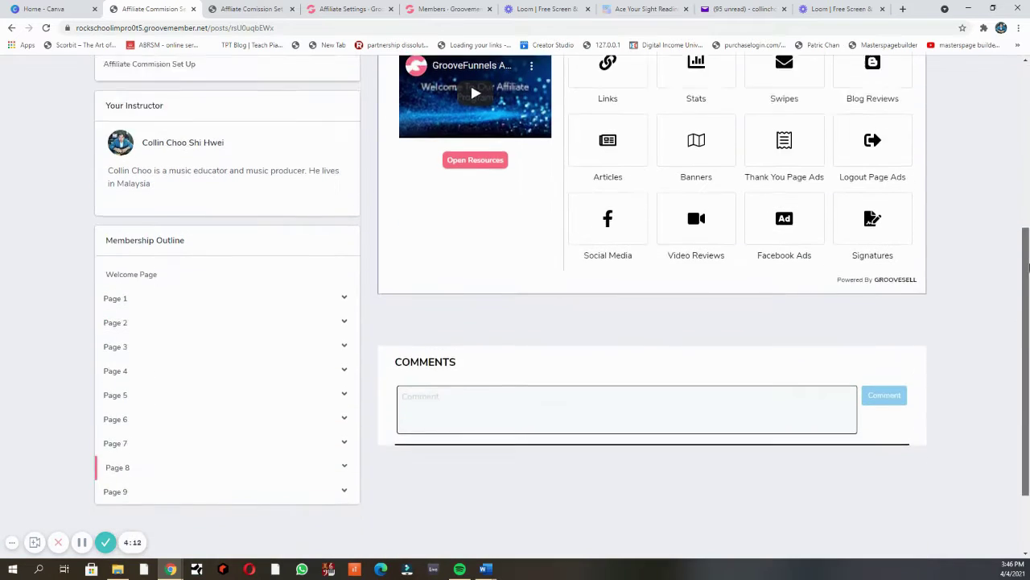
{"action": "scroll", "coordinate": [1028, 267], "scroll_direction": "down", "scroll_amount": 1}
{"action": "left_click", "coordinate": [129, 391]}
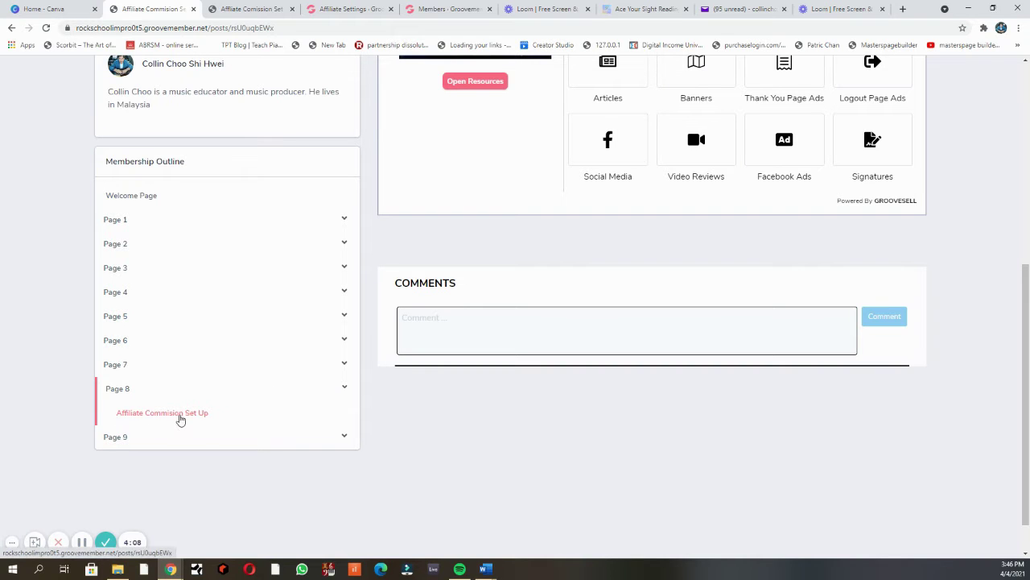
{"action": "left_click_drag", "start_coordinate": [1027, 328], "coordinate": [1027, 170]}
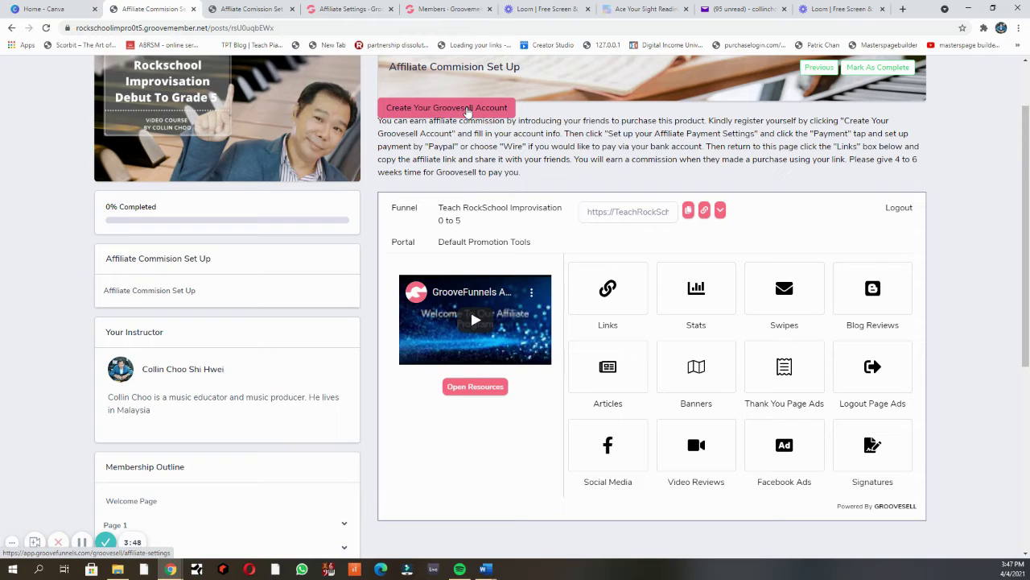
Step: Set GrooveSell's affiliate payment method to Wire, save, and return to the commission lesson tab
{"action": "left_click", "coordinate": [468, 110]}
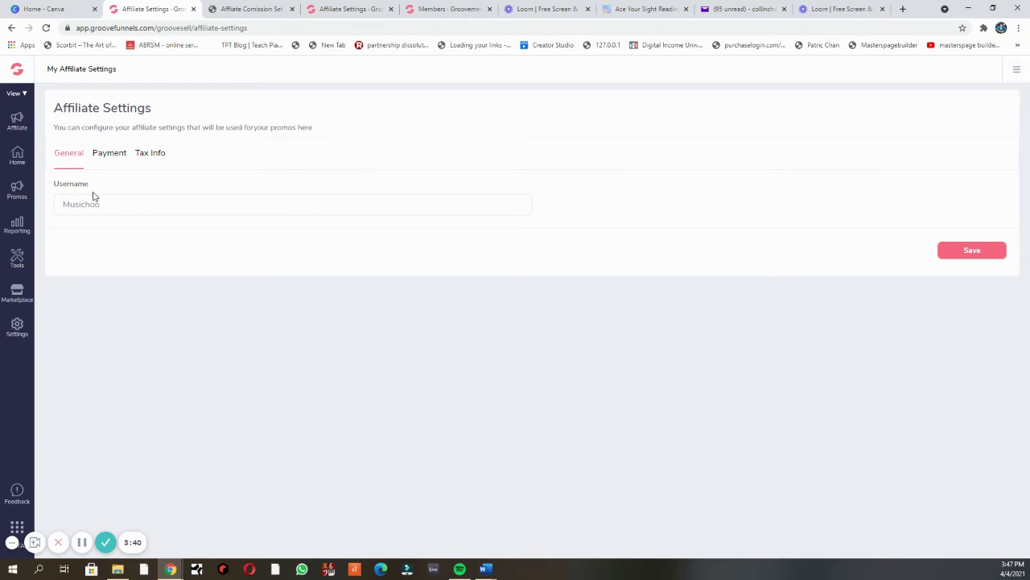
{"action": "left_click", "coordinate": [112, 158]}
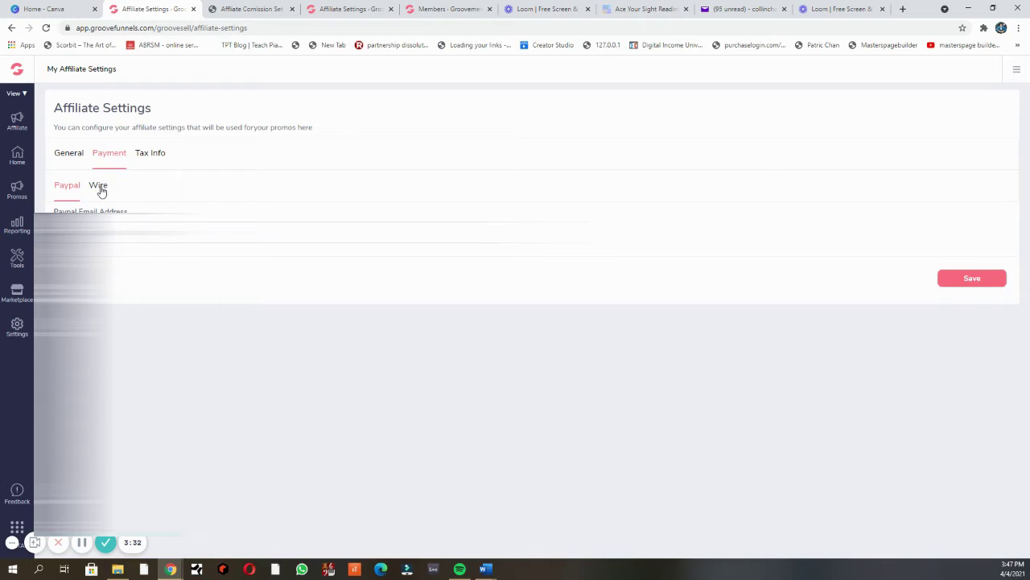
{"action": "left_click", "coordinate": [99, 187]}
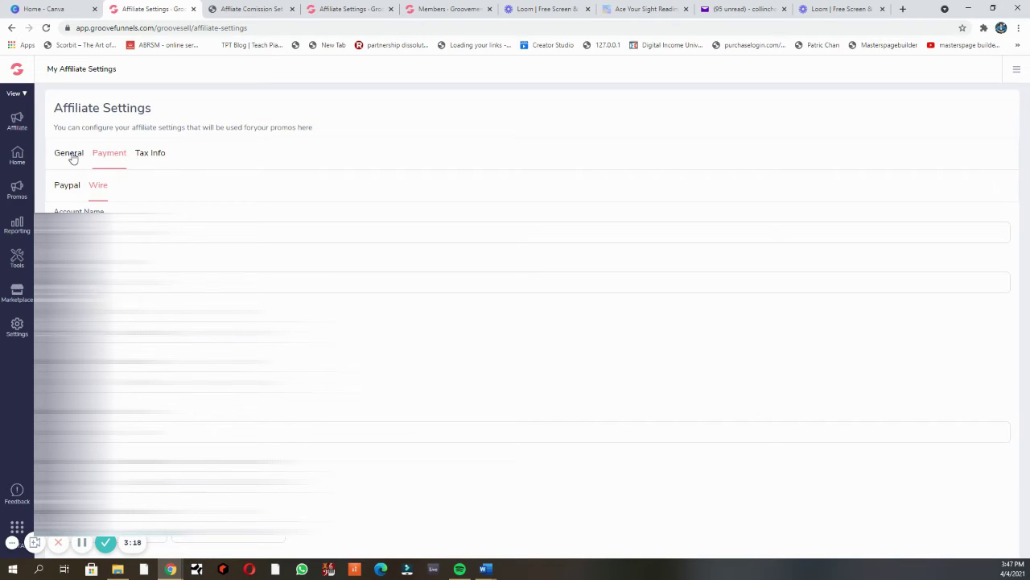
{"action": "scroll", "coordinate": [73, 160], "scroll_direction": "down", "scroll_amount": 2}
{"action": "left_click", "coordinate": [961, 523]}
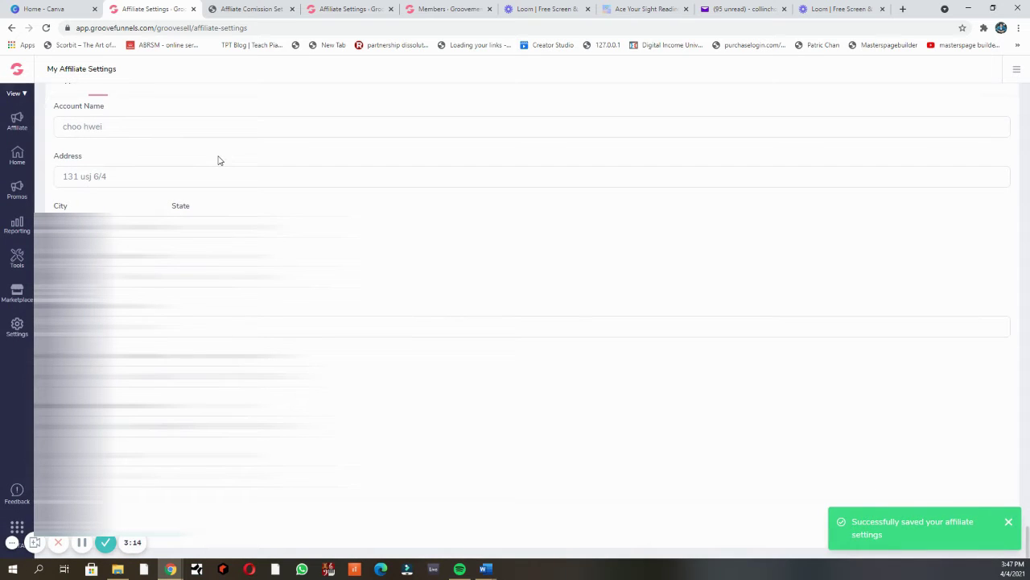
{"action": "left_click", "coordinate": [249, 10]}
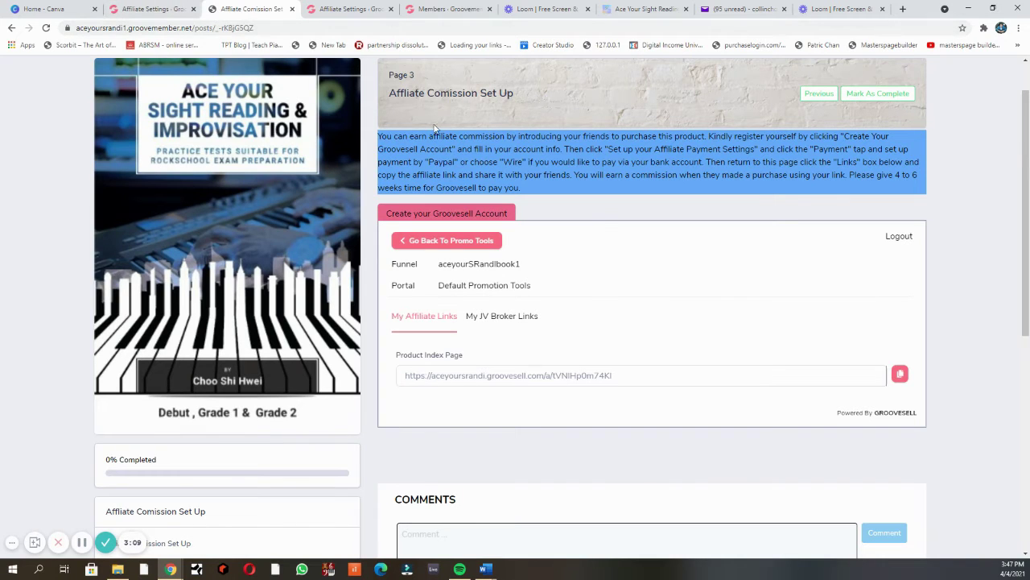
Step: Return to the Ace Your Sight Reading promo tools dashboard and show its affiliate Links list
{"action": "left_click", "coordinate": [164, 9]}
{"action": "left_click", "coordinate": [414, 240]}
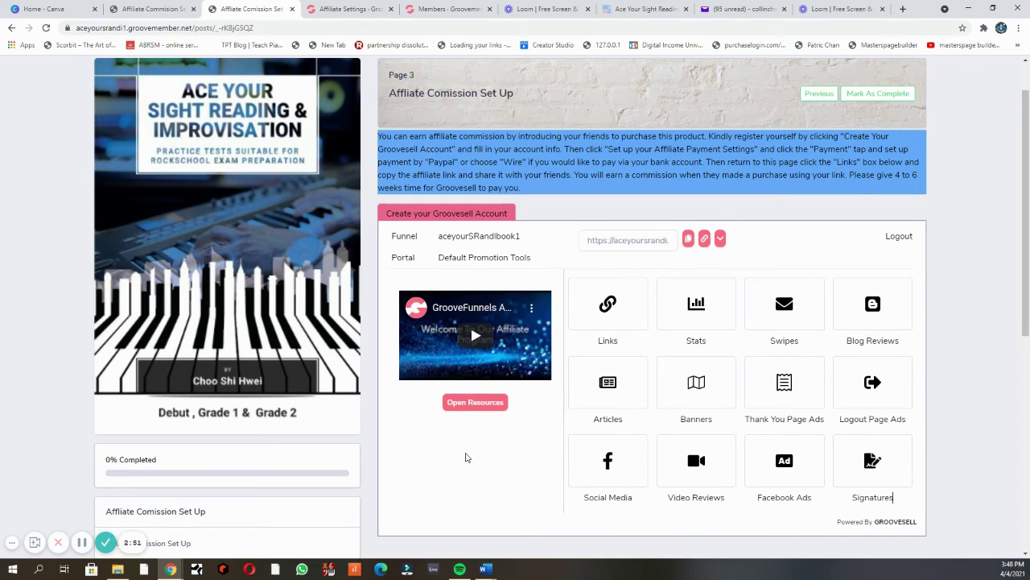
{"action": "left_click", "coordinate": [608, 306]}
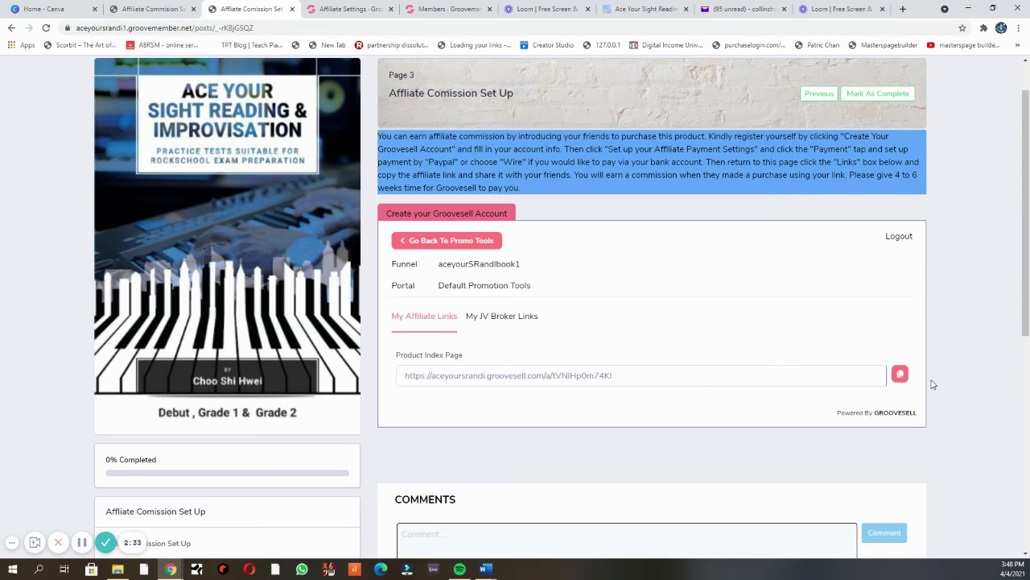
Step: Copy the Product Index Page affiliate link and load it in a new tab to view the sales page
{"action": "left_click", "coordinate": [899, 376]}
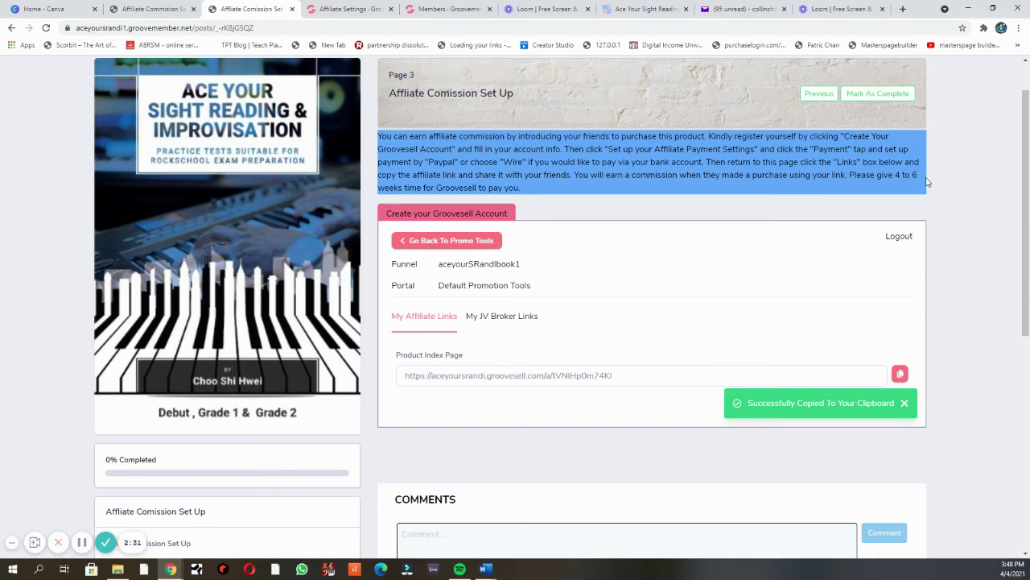
{"action": "left_click", "coordinate": [903, 9]}
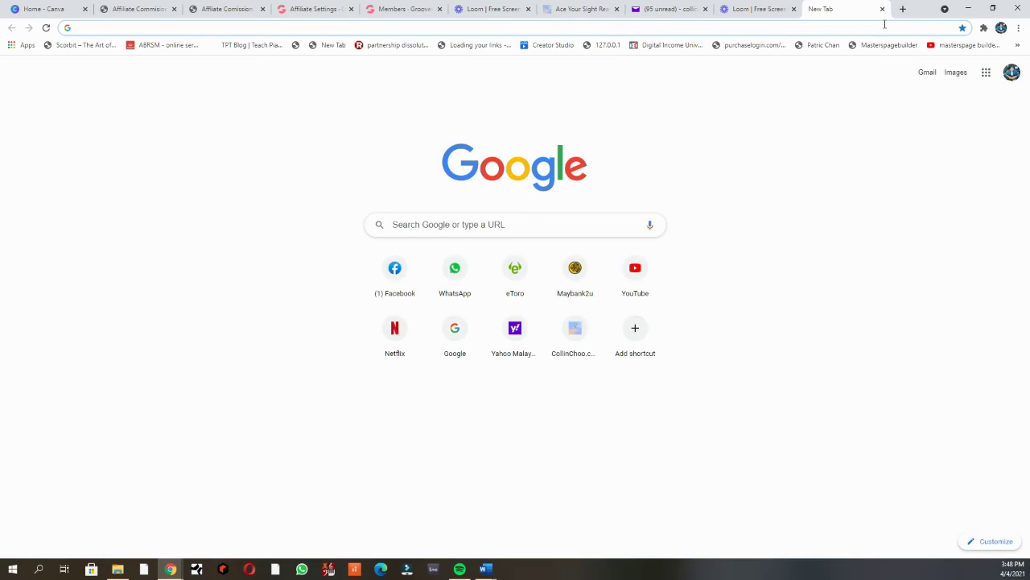
{"action": "left_click", "coordinate": [883, 28]}
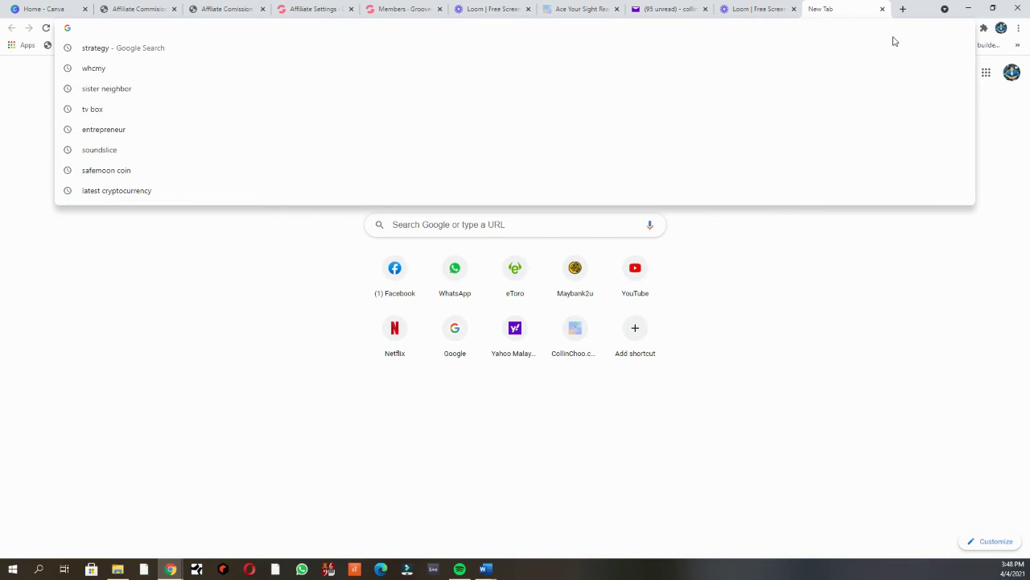
{"action": "key", "text": "ctrl+v"}
{"action": "key", "text": "Return"}
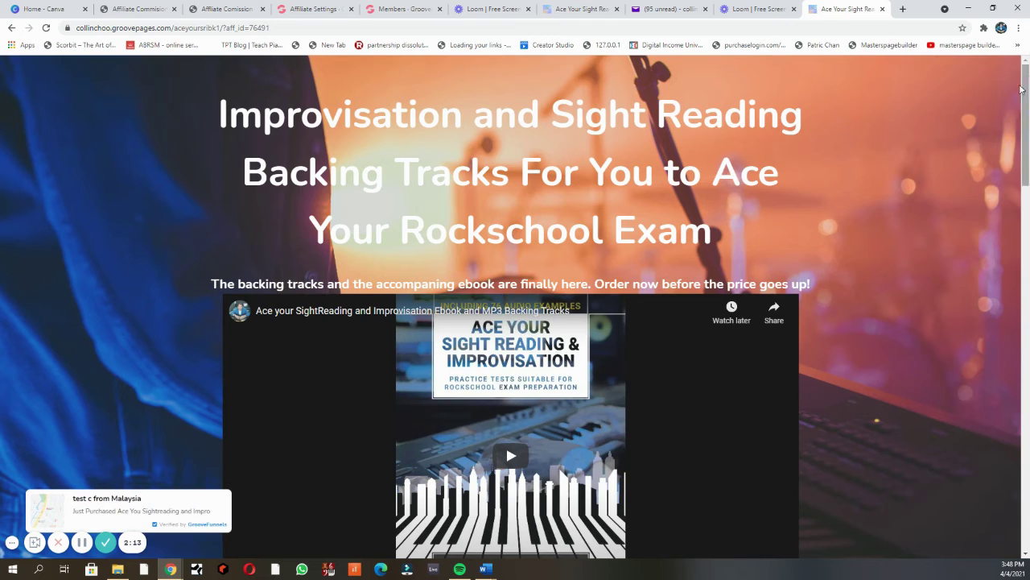
{"action": "scroll", "coordinate": [272, 296], "scroll_direction": "down", "scroll_amount": 8}
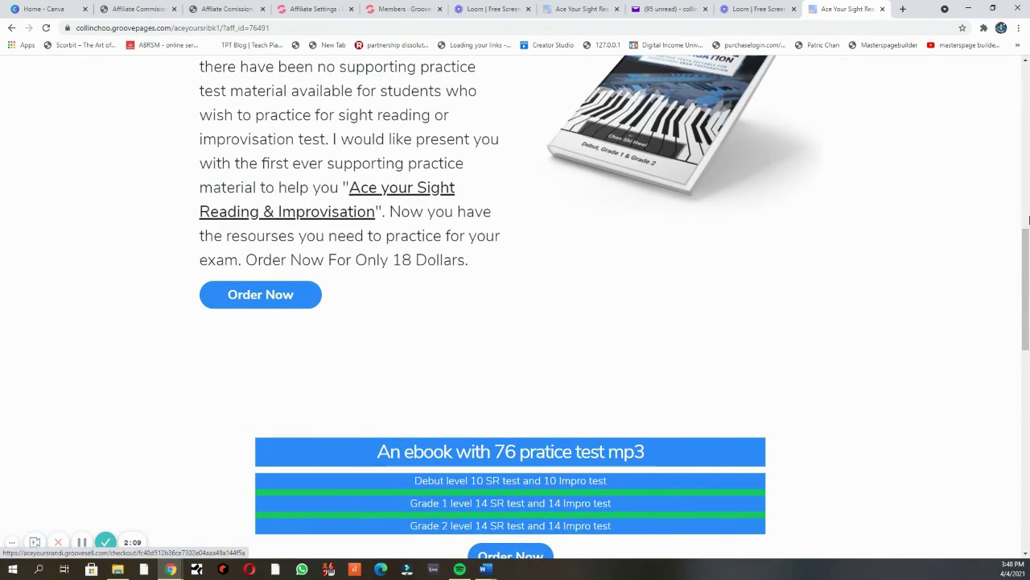
{"action": "left_click_drag", "start_coordinate": [1027, 290], "coordinate": [1026, 126]}
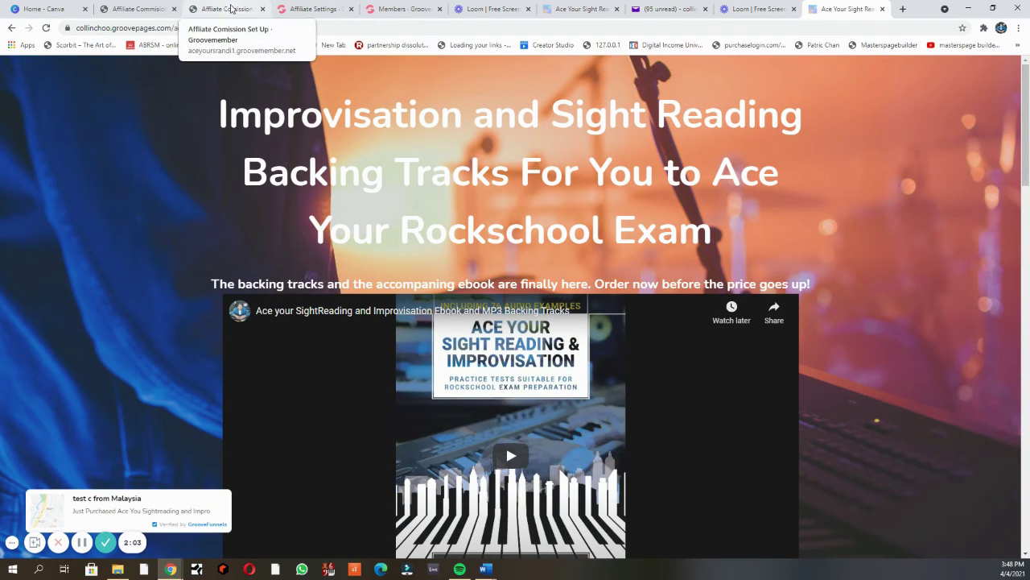
Step: Copy the funnel URL affiliate link from the promo tools dashboard, then view the sales page tab again
{"action": "left_click", "coordinate": [231, 8]}
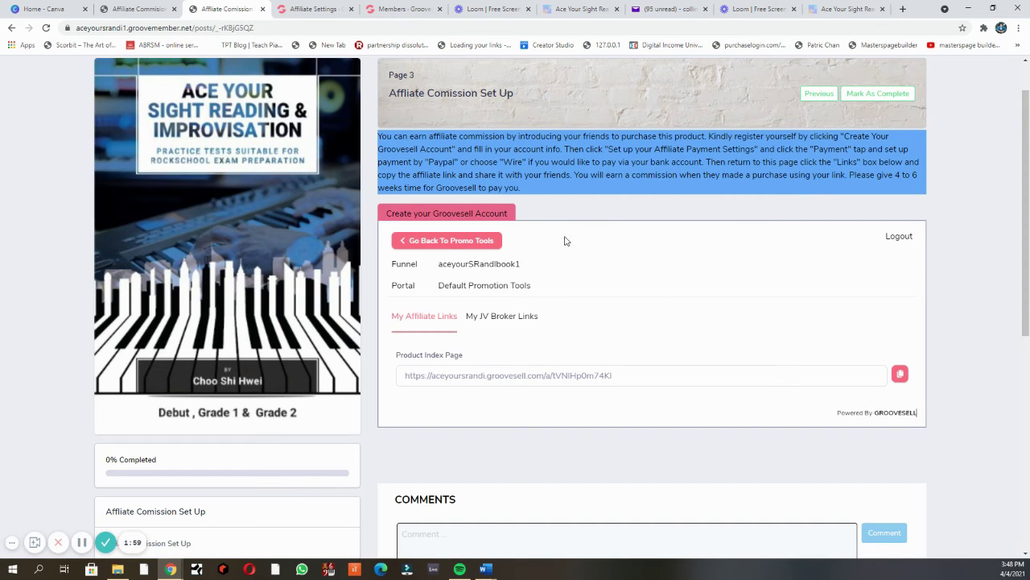
{"action": "left_click", "coordinate": [488, 240]}
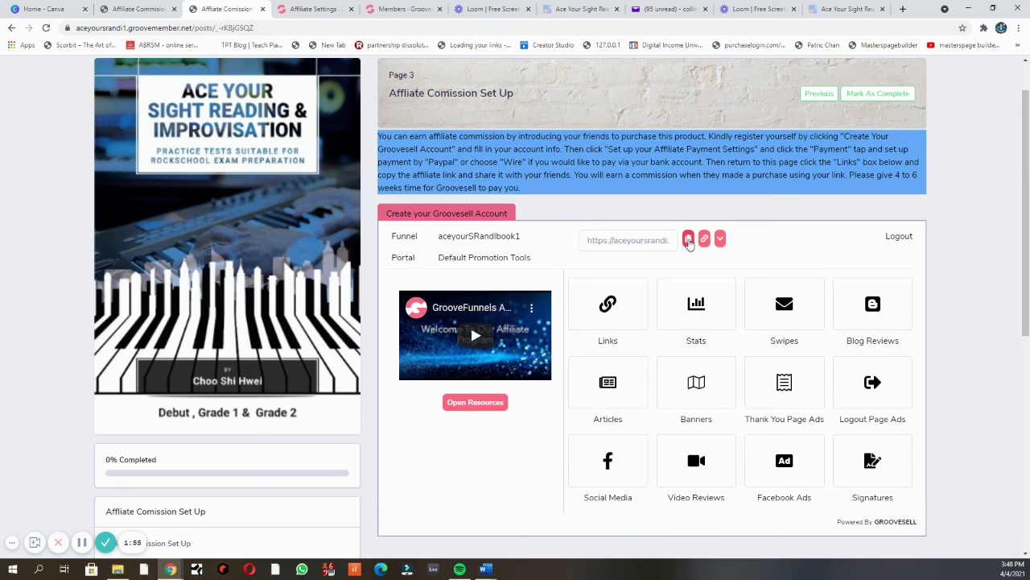
{"action": "left_click", "coordinate": [689, 239]}
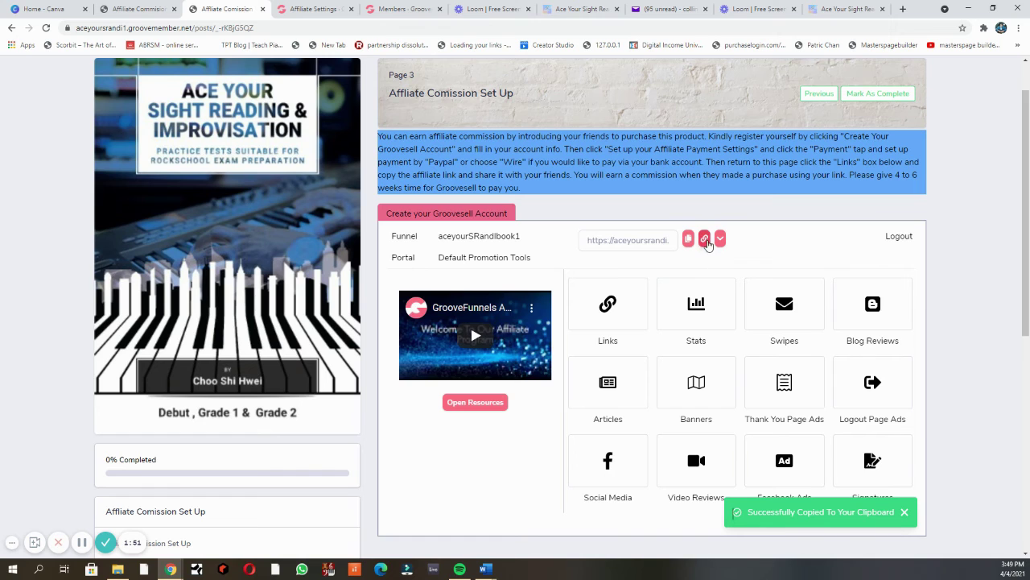
{"action": "left_click", "coordinate": [841, 10]}
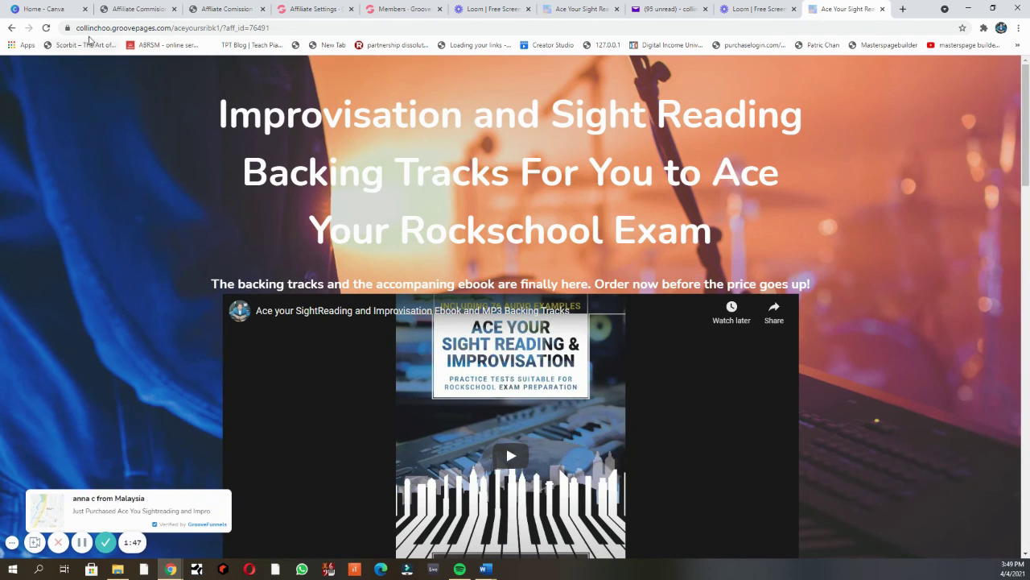